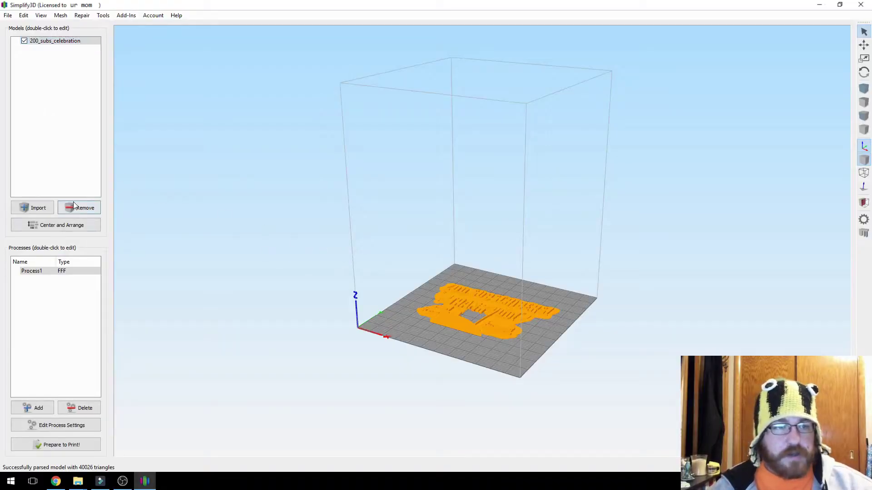
# Step: Remove the 200_subs_celebration model from the build plate
pyautogui.click(76, 207)
pyautogui.moveTo(238, 182); pyautogui.dragTo(393, 229)
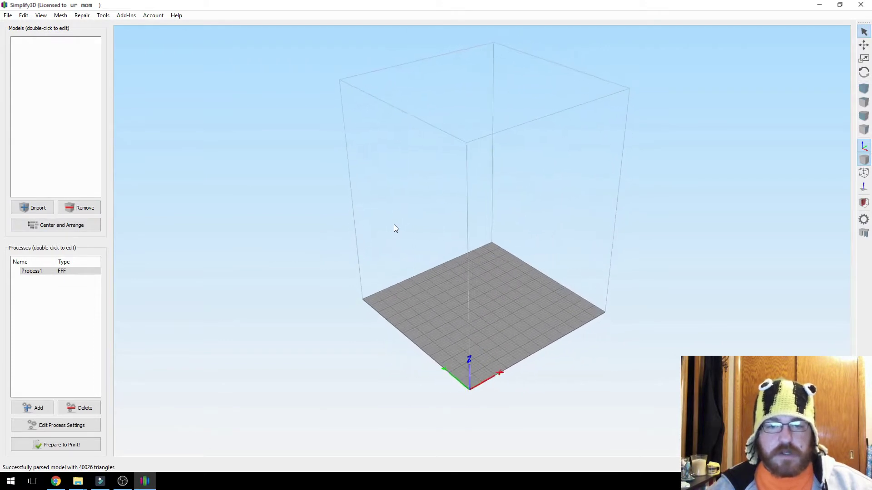
pyautogui.moveTo(431, 300); pyautogui.dragTo(320, 151)
pyautogui.scroll(3, 468, 353)
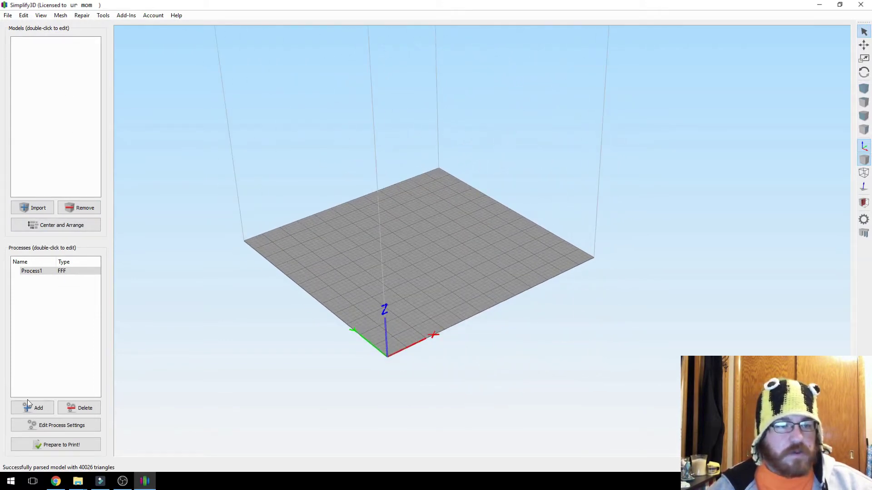
# Step: Load the A8_MGEEKS_PETG_1.3 profile into the settings of Process1
pyautogui.click(56, 426)
pyautogui.click(177, 97)
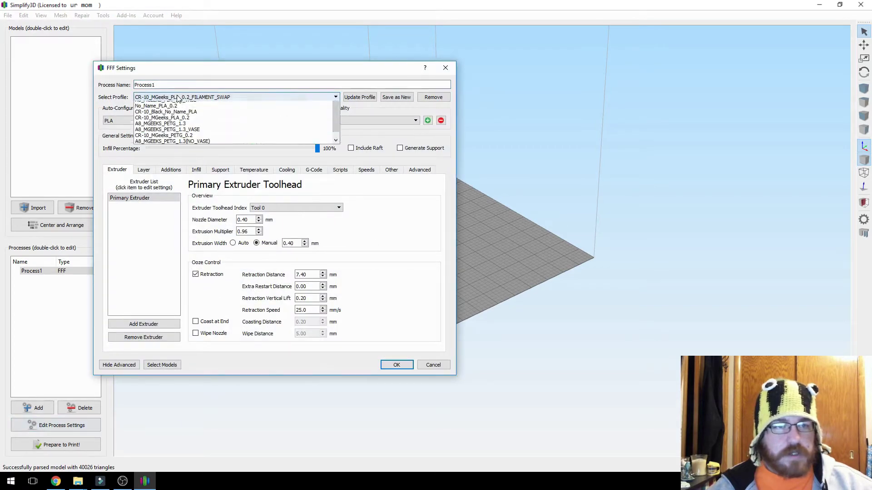
pyautogui.scroll(-1, 184, 155)
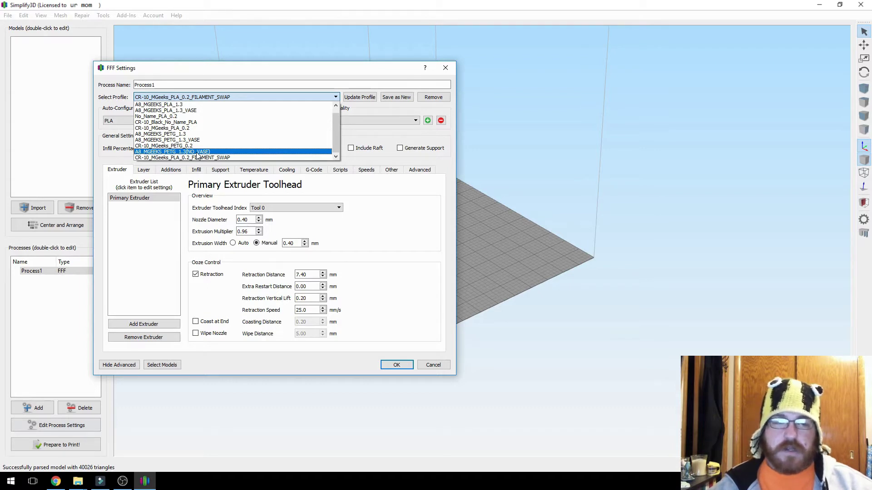
pyautogui.click(178, 135)
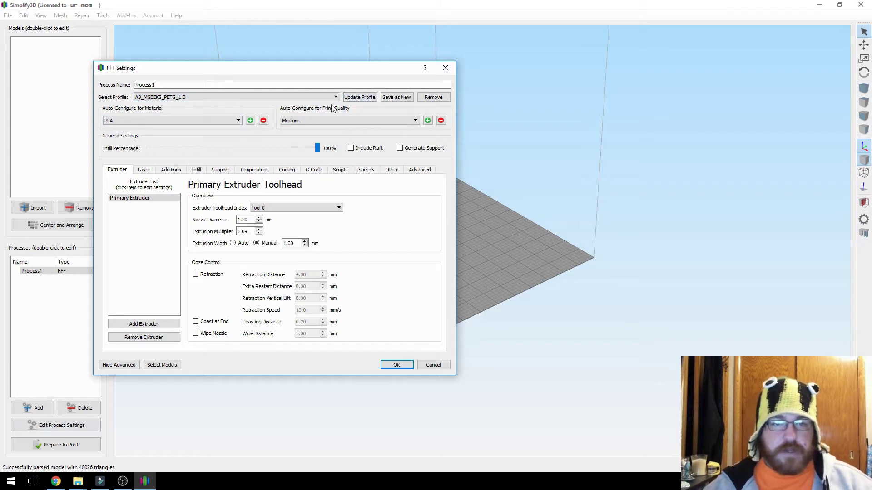
# Step: Review the advanced, layer, extruder and speed settings of the A8_MGEEKS_PETG_1.3 profile
pyautogui.click(390, 170)
pyautogui.click(420, 170)
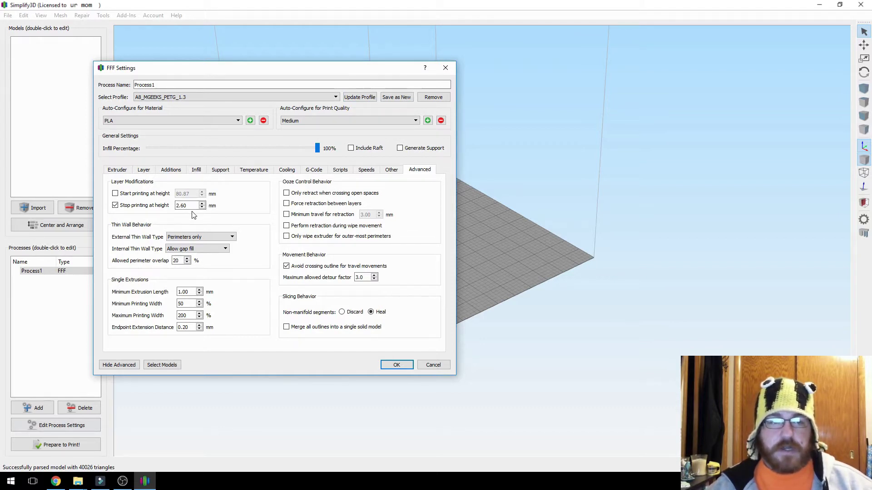
pyautogui.click(143, 171)
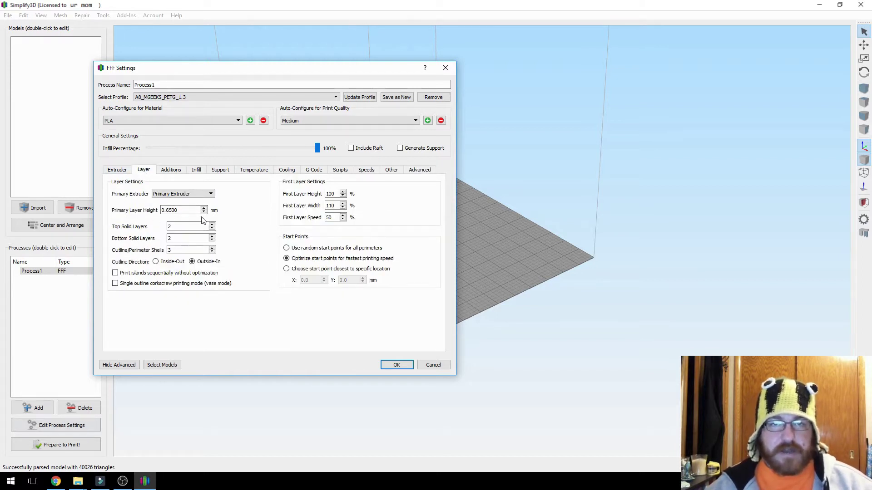
pyautogui.click(116, 172)
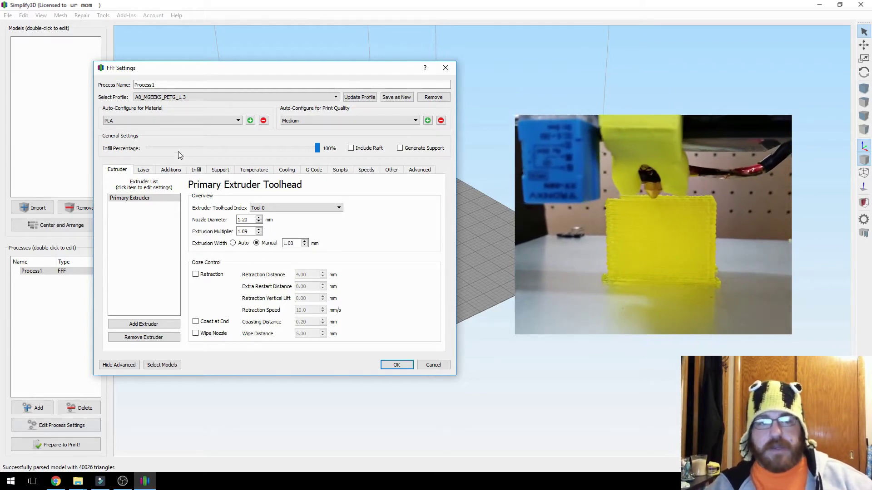
pyautogui.click(366, 170)
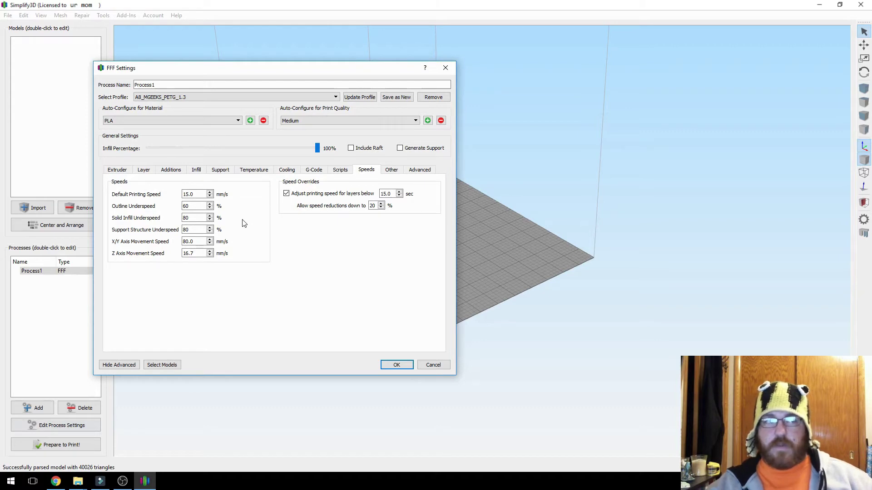
pyautogui.click(144, 169)
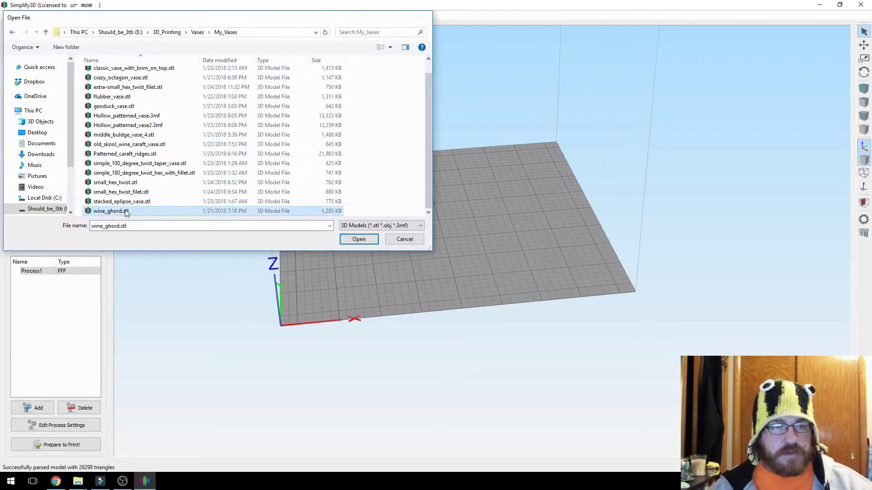
# Step: Import the wine_ghord.stl vase from the My_Vases folder and inspect its shape on the build plate
pyautogui.press('Return')
pyautogui.moveTo(315, 242); pyautogui.dragTo(503, 357)
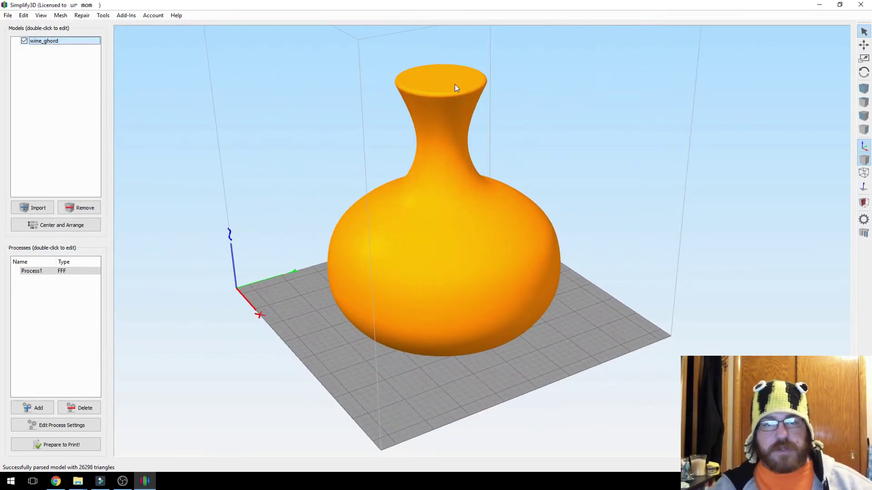
pyautogui.moveTo(435, 93); pyautogui.dragTo(422, 207)
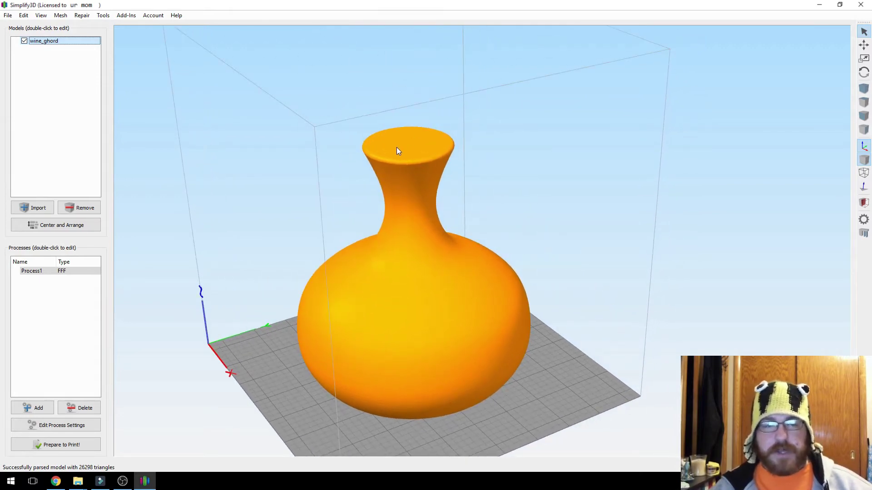
pyautogui.moveTo(360, 260); pyautogui.dragTo(352, 240, button='right')
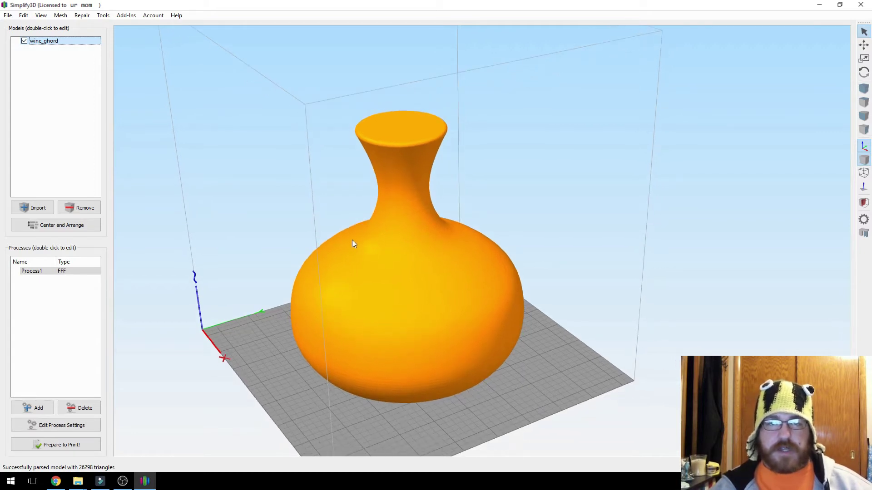
pyautogui.moveTo(383, 366); pyautogui.dragTo(358, 338, button='right')
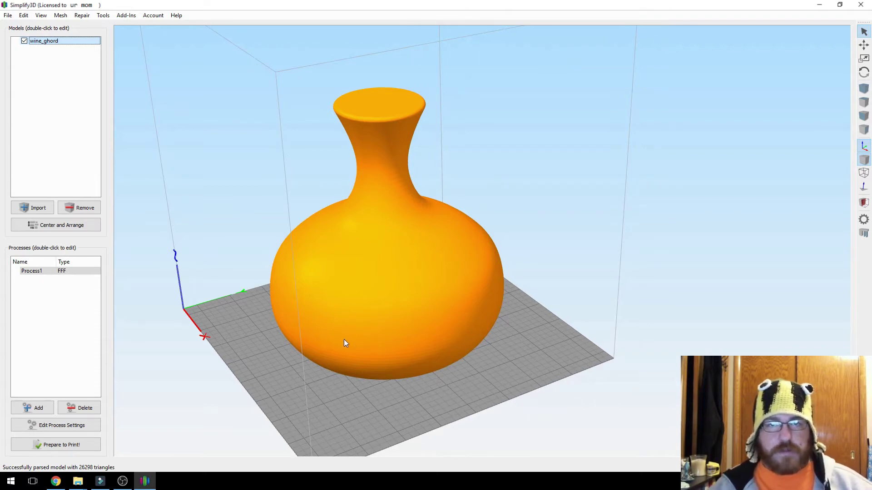
pyautogui.moveTo(405, 321); pyautogui.dragTo(389, 329, button='right')
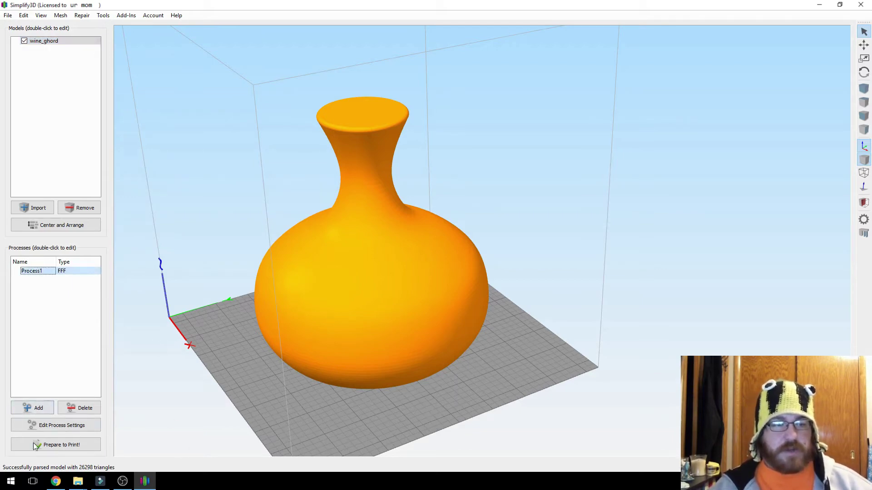
# Step: Add a second process named Process2 that uses the A8_MGEEKS_PETG_1.3_VASE profile
pyautogui.click(37, 408)
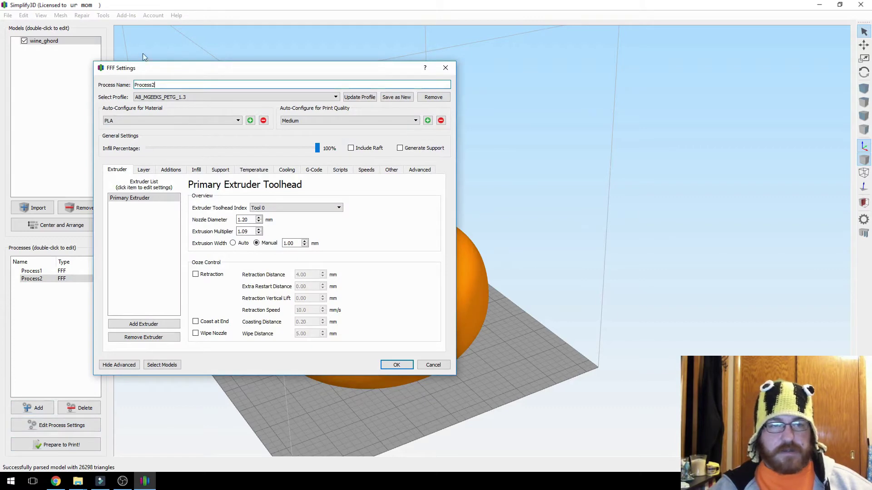
pyautogui.click(160, 97)
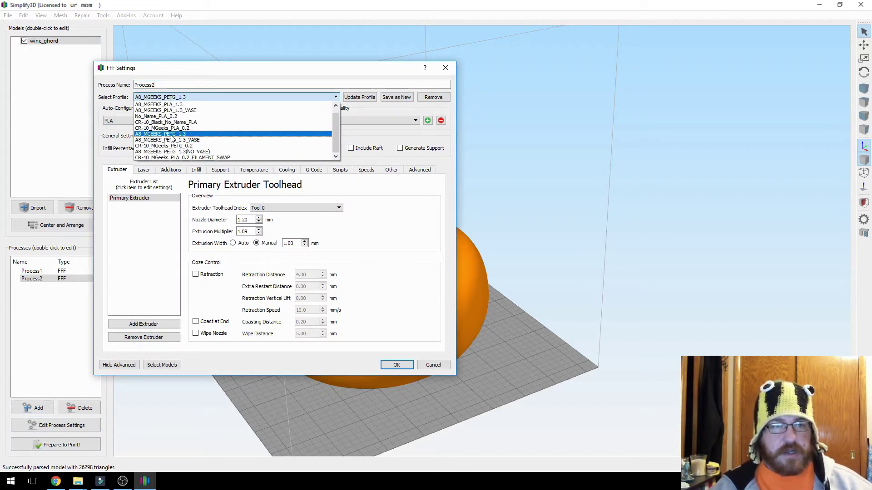
pyautogui.click(168, 140)
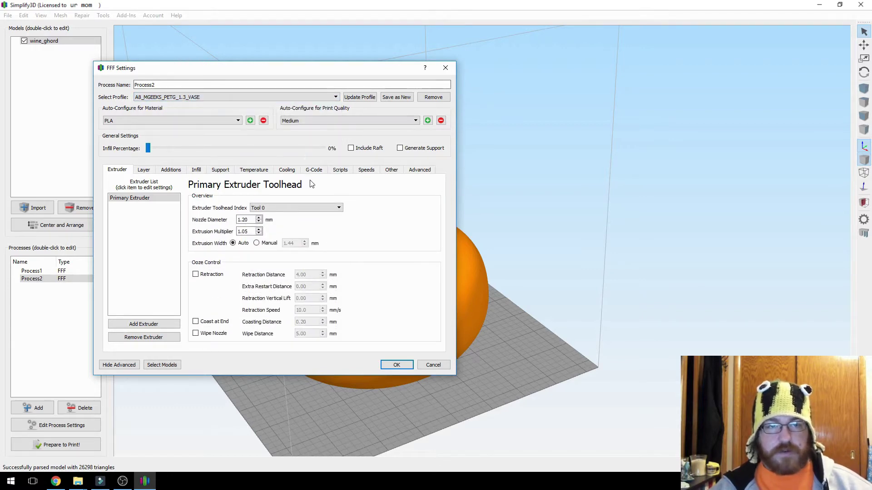
pyautogui.click(394, 367)
# Step: Reapply the A8_MGEEKS_PETG_1.3 profile to Process1 and accept its settings
pyautogui.click(32, 271)
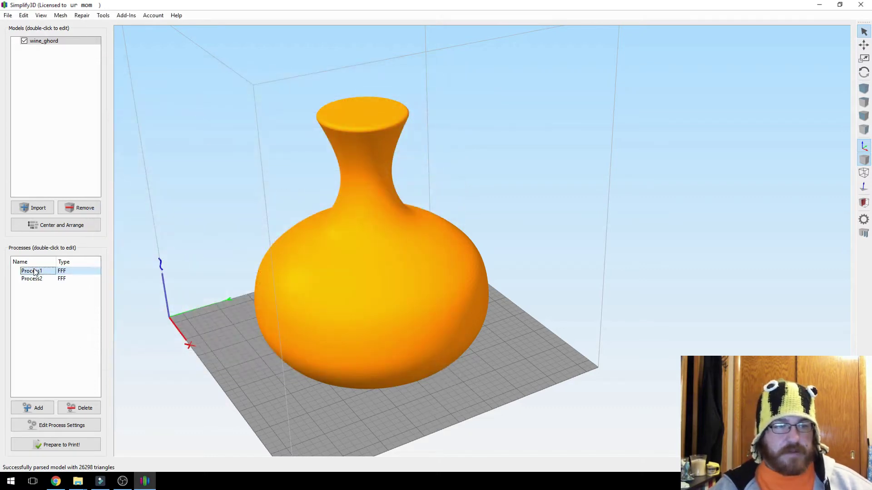
pyautogui.doubleClick(34, 272)
pyautogui.click(193, 96)
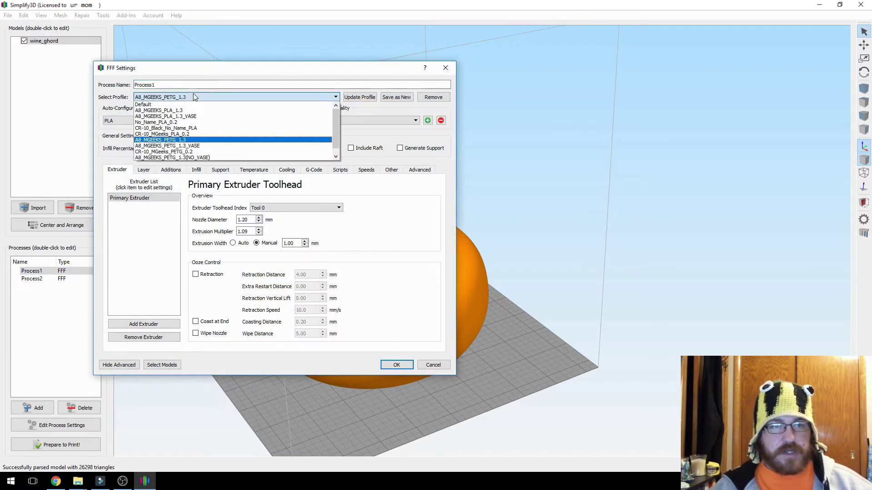
pyautogui.click(183, 141)
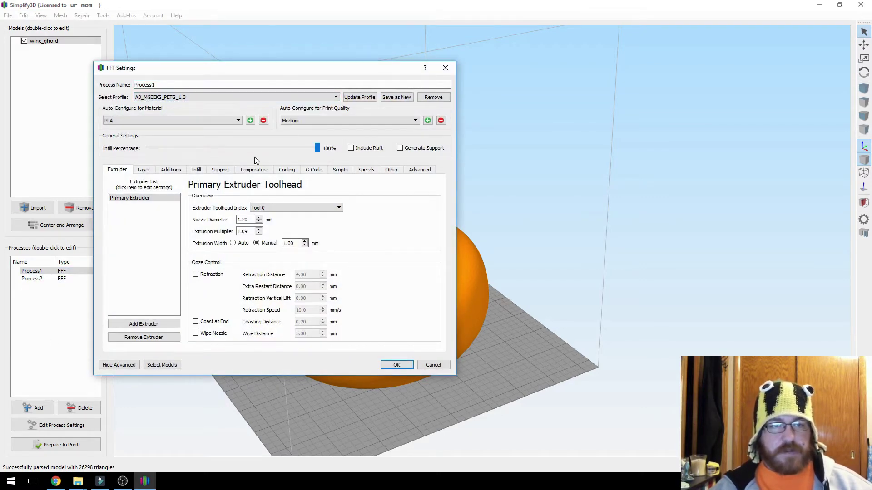
pyautogui.click(391, 366)
# Step: Prepare the vase for printing with all processes selected in continuous layer-by-layer mode
pyautogui.click(49, 445)
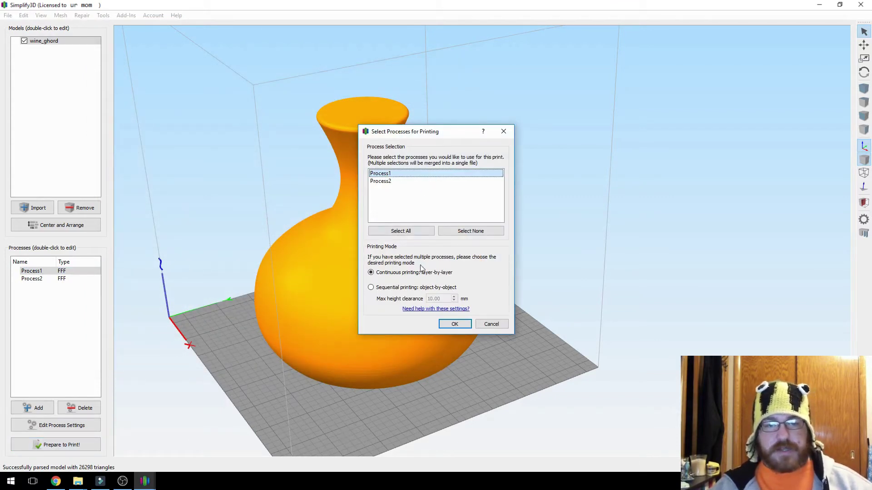
pyautogui.click(408, 231)
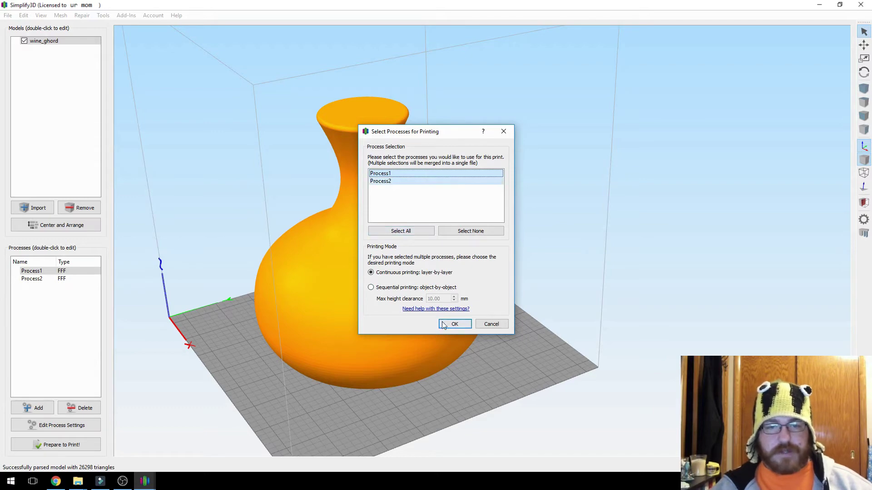
pyautogui.click(454, 324)
# Step: Examine the sliced vase in the preview, reducing the displayed range to its first layer
pyautogui.scroll(5, 449, 271)
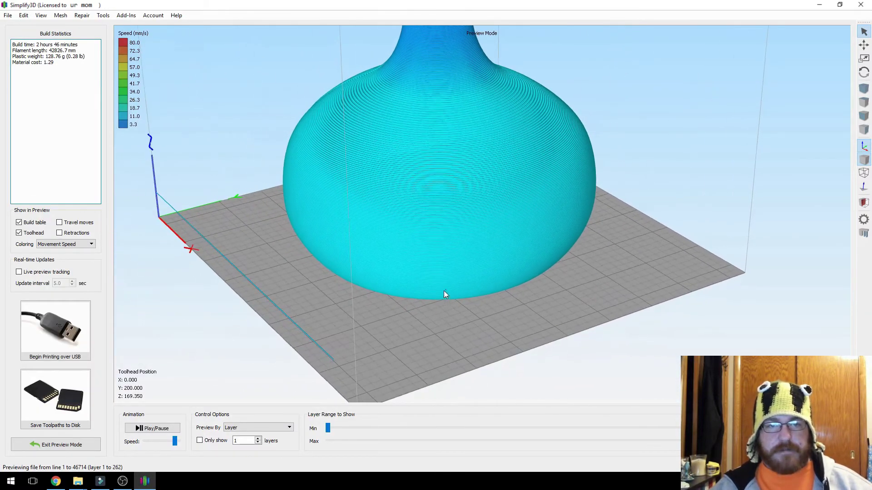
pyautogui.scroll(5, 444, 291)
pyautogui.scroll(-5, 467, 301)
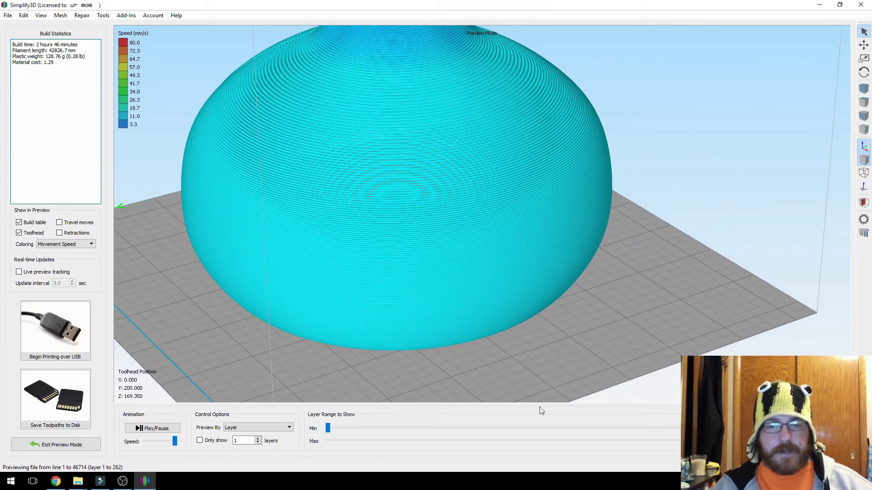
pyautogui.moveTo(849, 441); pyautogui.dragTo(336, 441)
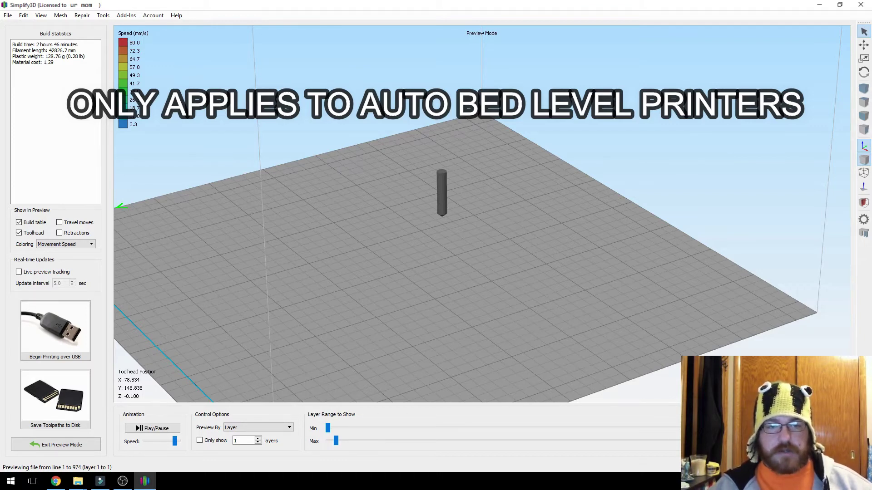
pyautogui.press('Right')
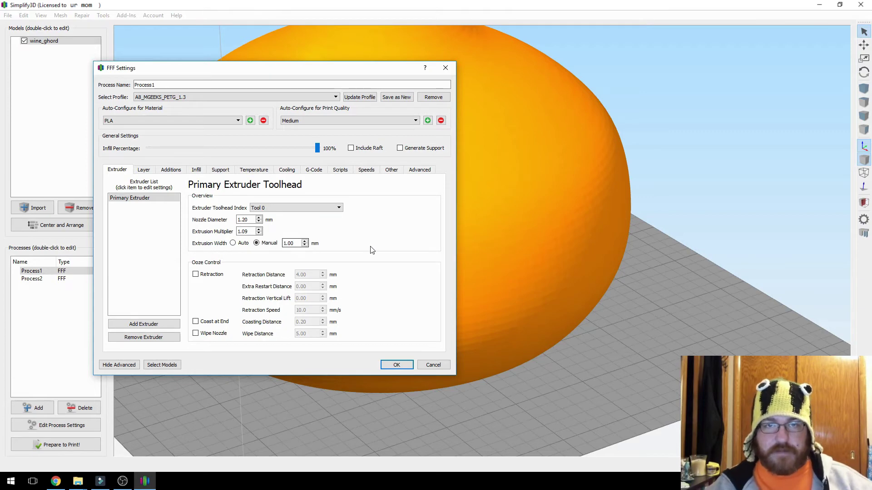
# Step: Accept the Process1 settings and regenerate the print preview with both Process1 and Process2
pyautogui.click(398, 365)
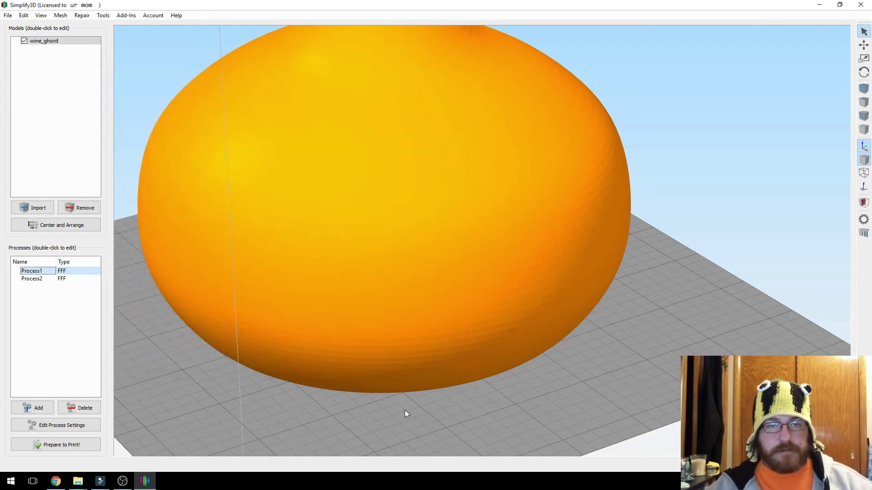
pyautogui.click(59, 445)
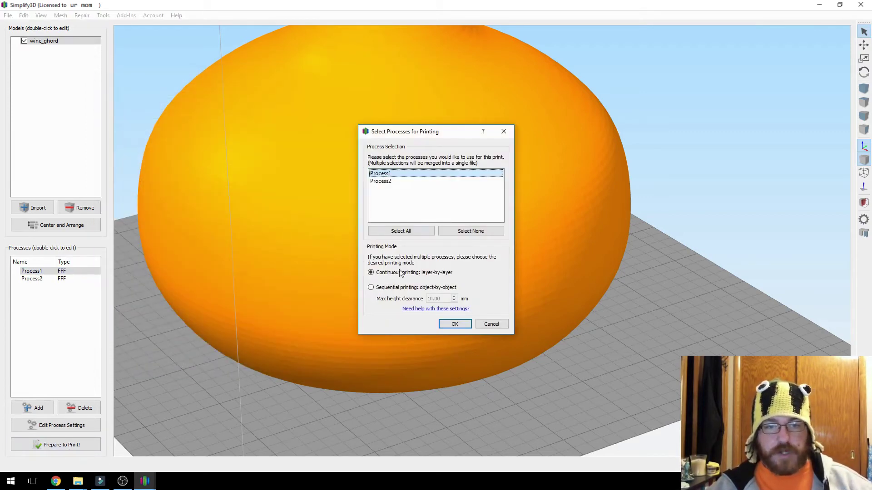
pyautogui.click(415, 230)
pyautogui.click(454, 324)
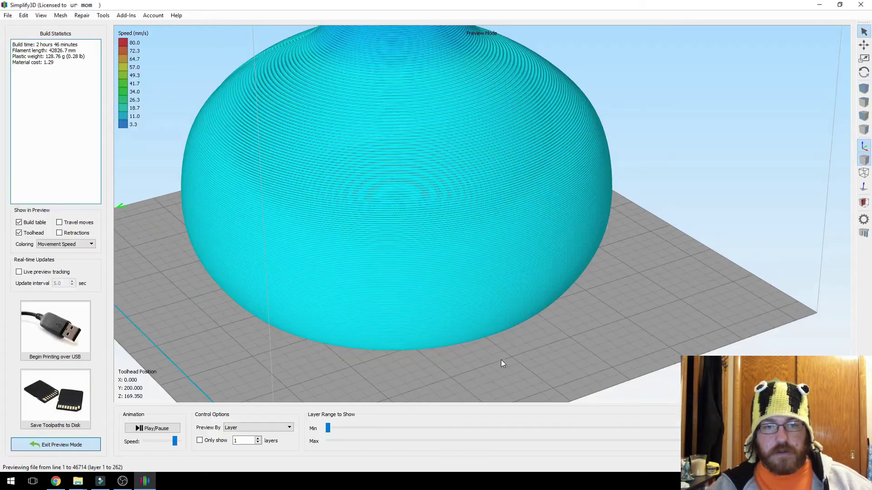
# Step: Examine the vase's toolpaths by varying the highest displayed layer between the solid base and the full height
pyautogui.moveTo(840, 440); pyautogui.dragTo(346, 425)
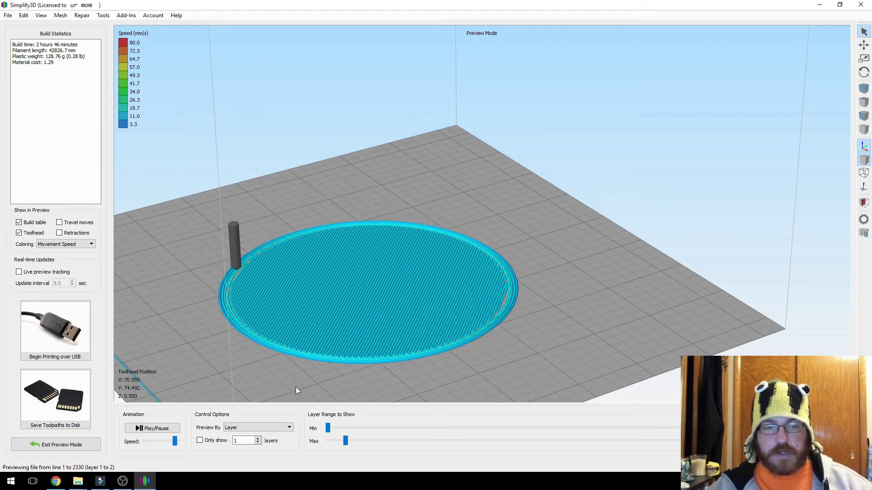
pyautogui.moveTo(346, 441); pyautogui.dragTo(328, 441)
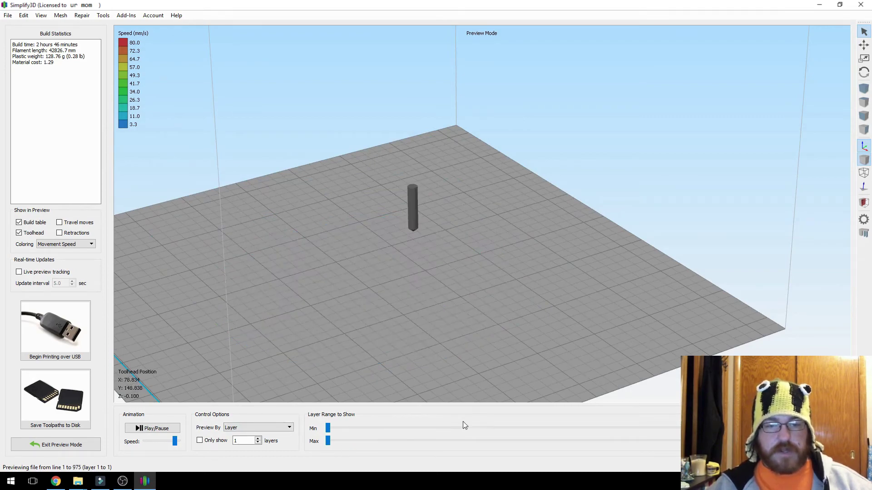
pyautogui.moveTo(472, 377); pyautogui.dragTo(510, 312)
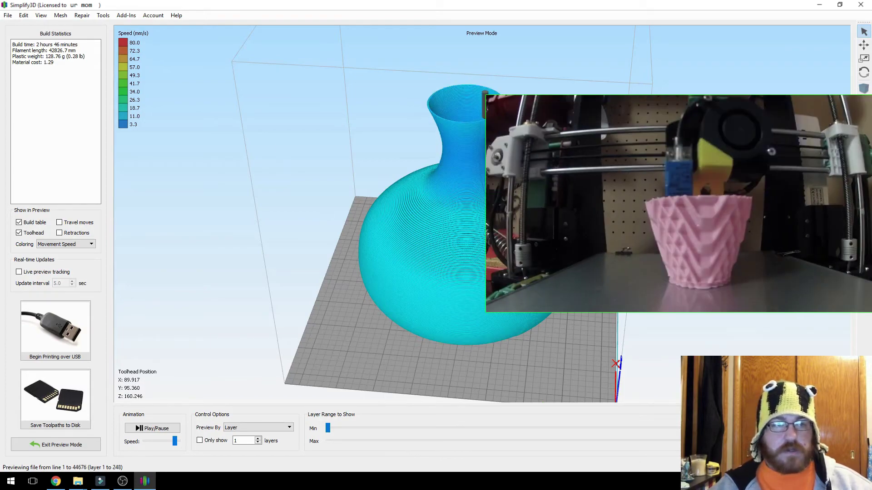
pyautogui.moveTo(844, 441); pyautogui.dragTo(655, 440)
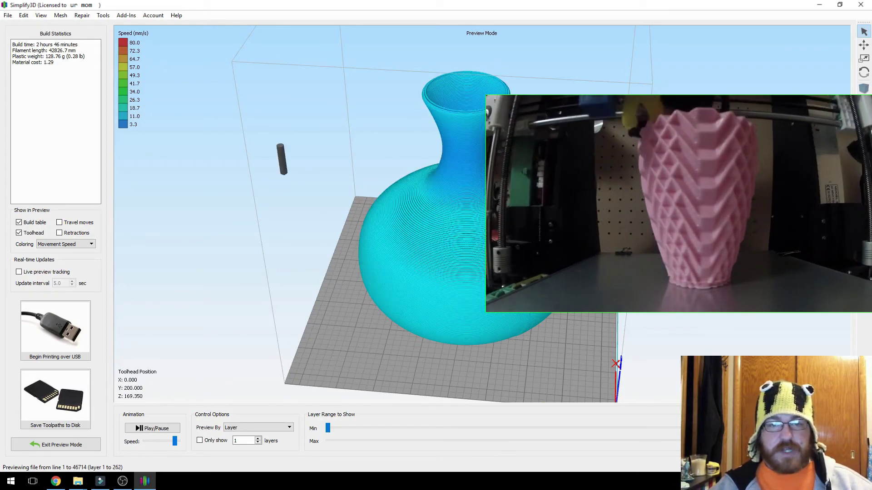
pyautogui.moveTo(845, 441); pyautogui.dragTo(785, 440)
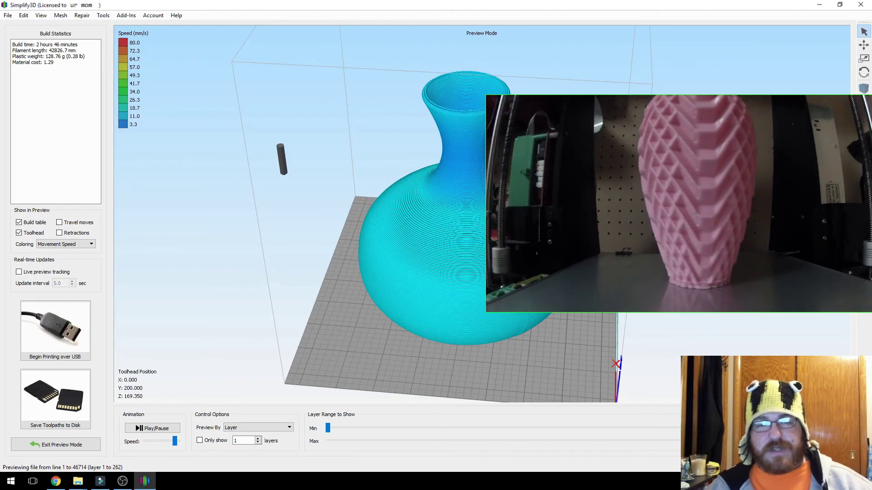
pyautogui.moveTo(844, 440)
pyautogui.mouseDown()
pyautogui.moveTo(413, 462)
pyautogui.moveTo(381, 458)
pyautogui.moveTo(844, 440)
pyautogui.moveTo(381, 442)
pyautogui.moveTo(844, 440)
pyautogui.moveTo(343, 458)
pyautogui.moveTo(844, 440)
pyautogui.mouseUp()
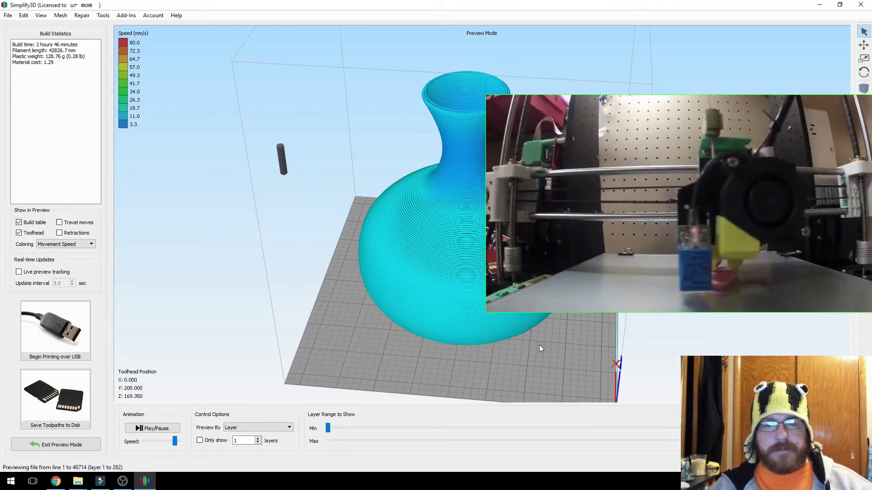